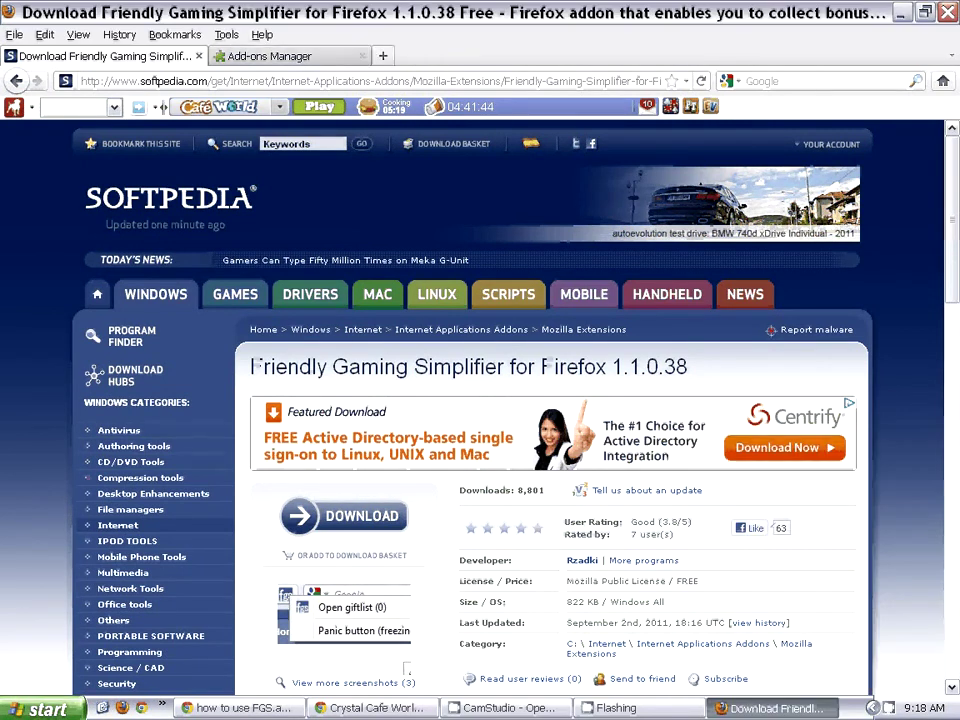
Close the Add-ons Manager and start the Friendly Gaming Simplifier download from Softpedia's secure mirror
key("ctrl+w")
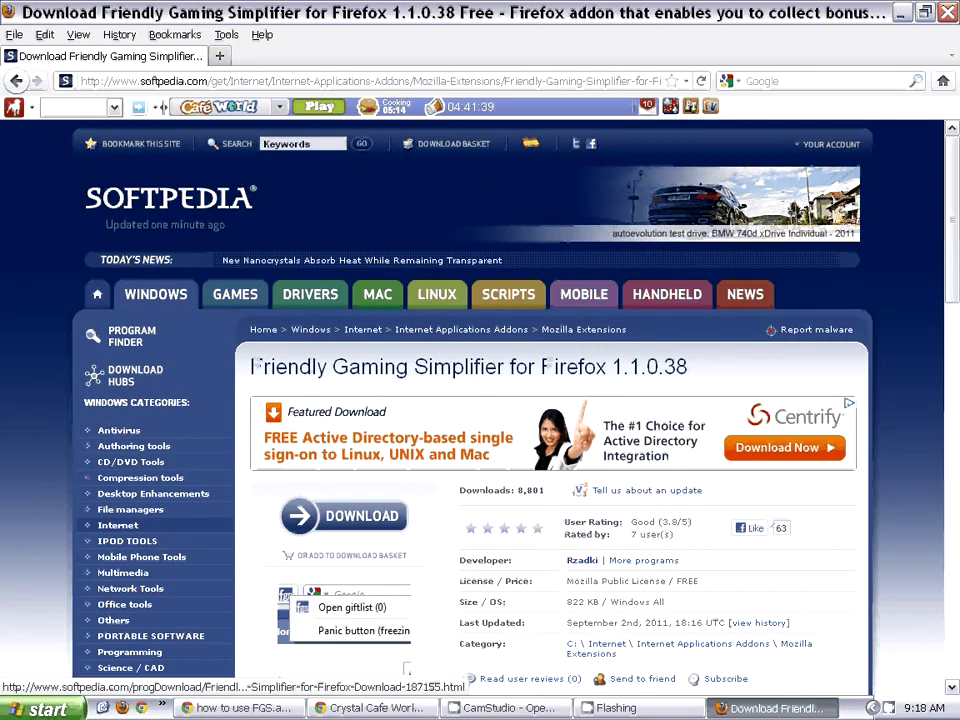
left_click(345, 516)
scroll(400, 560, "down", 2)
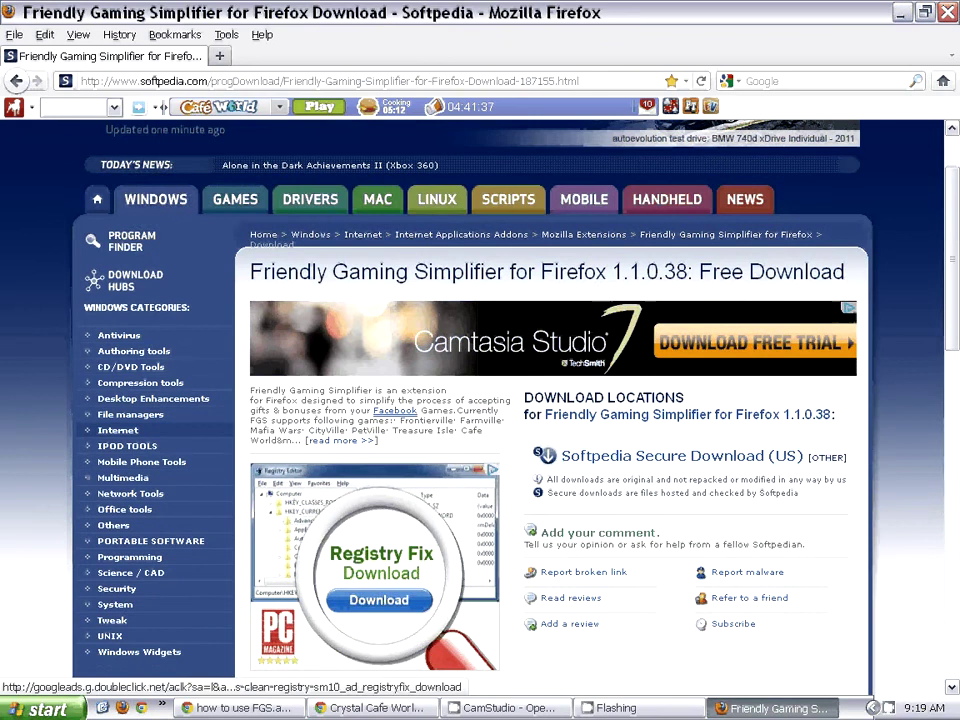
left_click(660, 455)
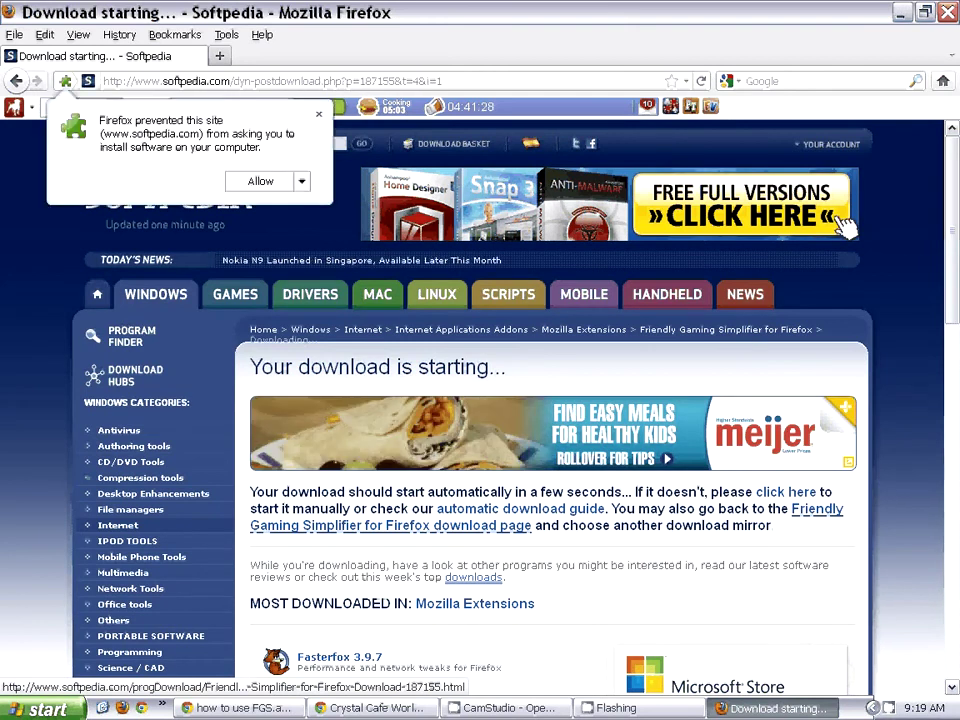
Allow and confirm the Friendly Gaming Simplifier installation, then open its toolbar menu
key("Return")
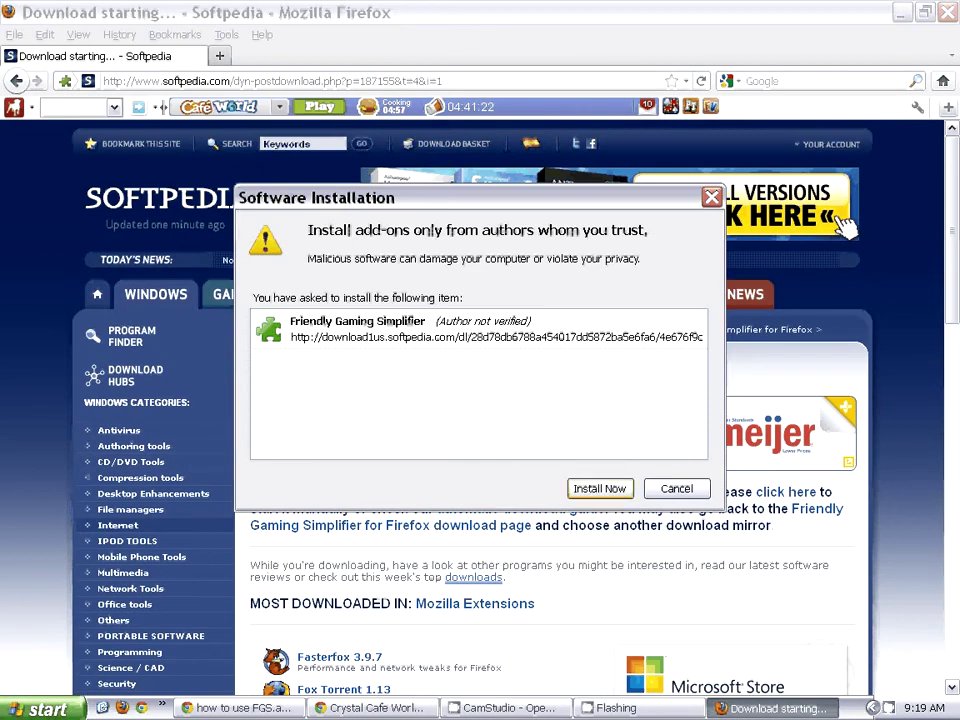
key("Return")
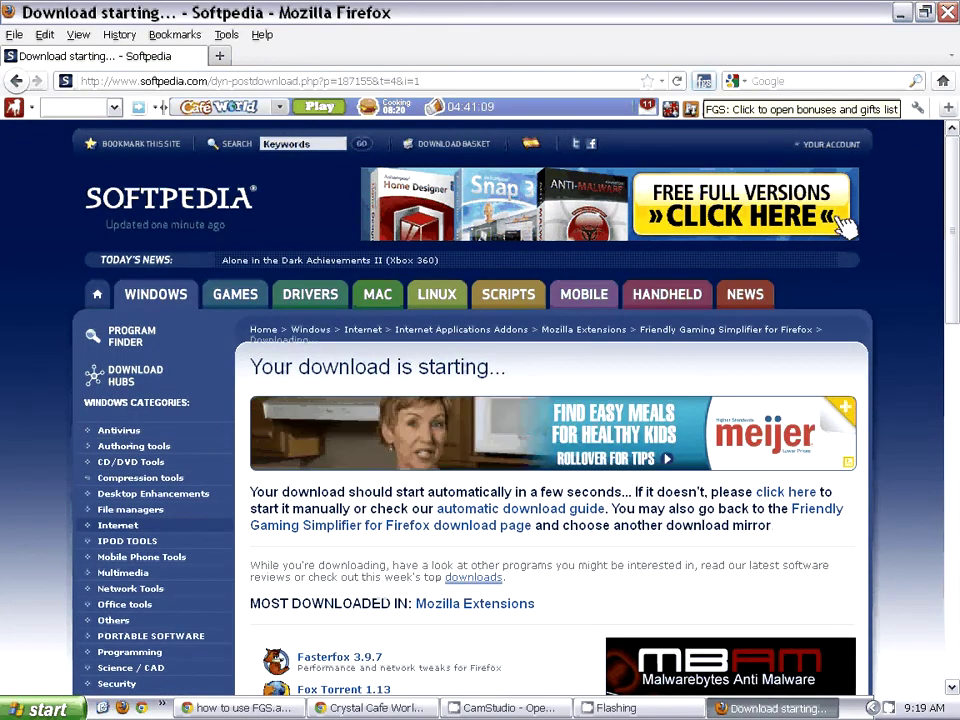
left_click(704, 82)
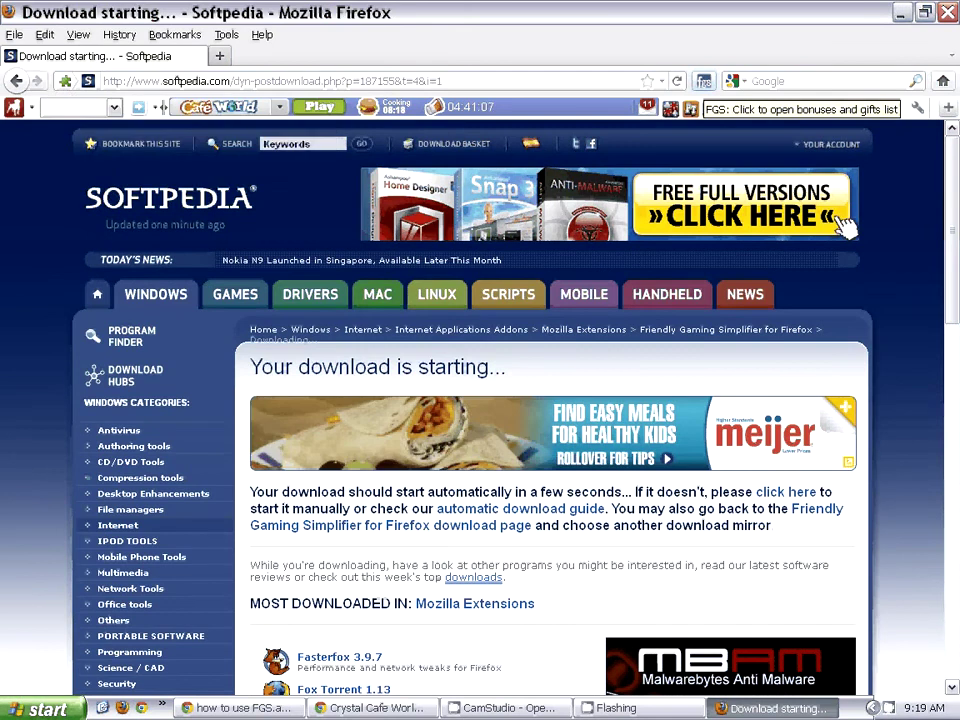
Open the FGS gift list and enable Cafe World
left_click(760, 93)
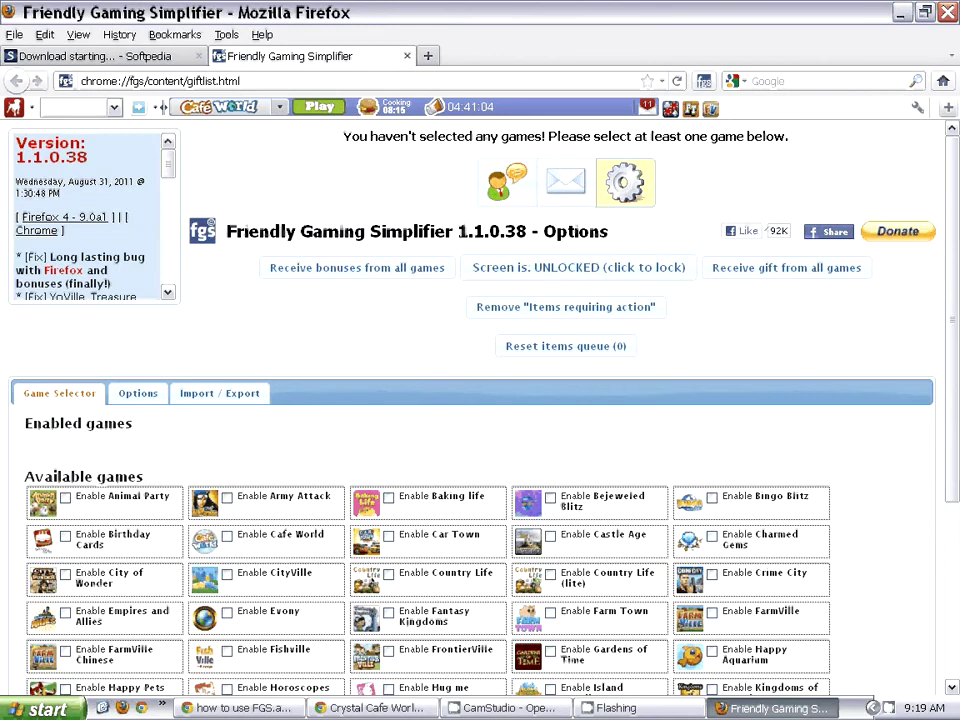
scroll(480, 400, "down", 3)
scroll(480, 400, "down", 3)
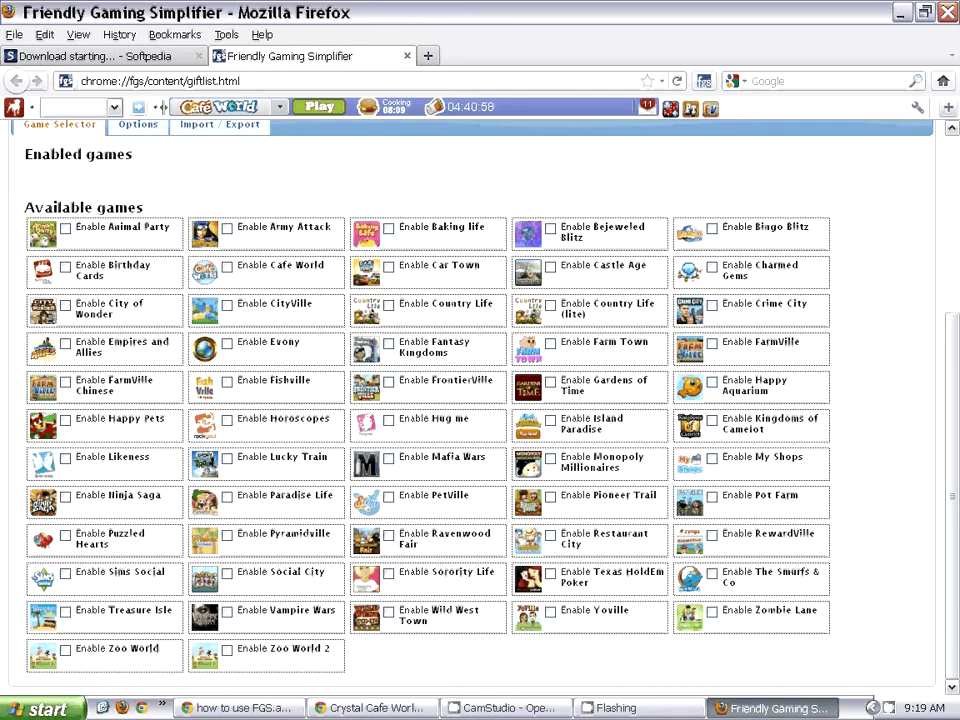
left_click(227, 266)
Turn on startup bonuses, auto thank-you gifts, and hiding of successful and limit-error bonuses
scroll(480, 400, "up", 3)
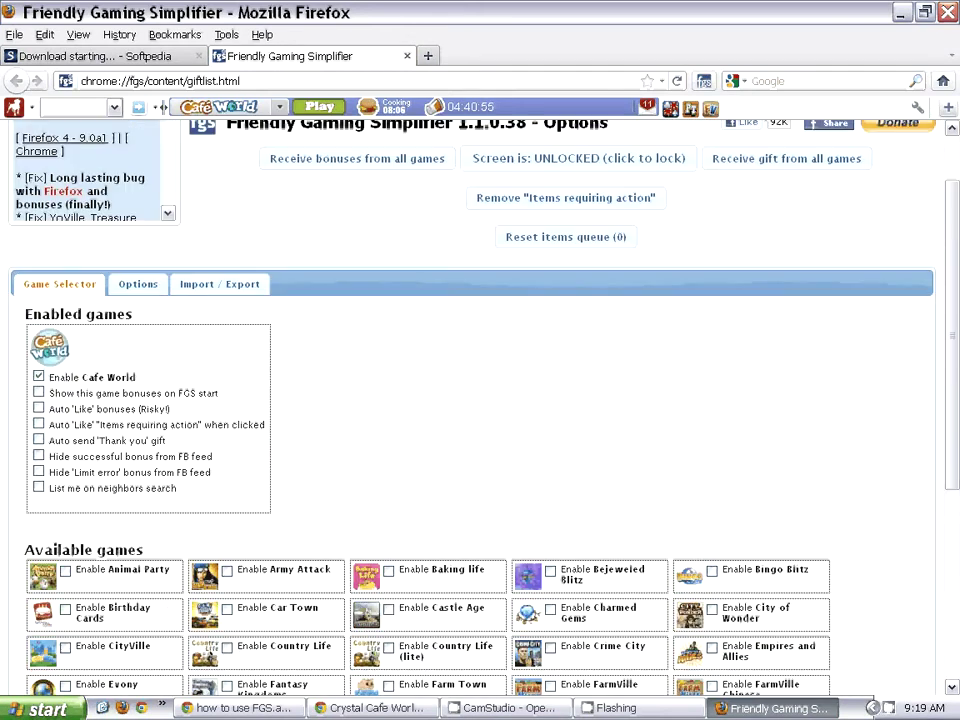
left_click(38, 456)
left_click(38, 472)
left_click(38, 440)
left_click(38, 393)
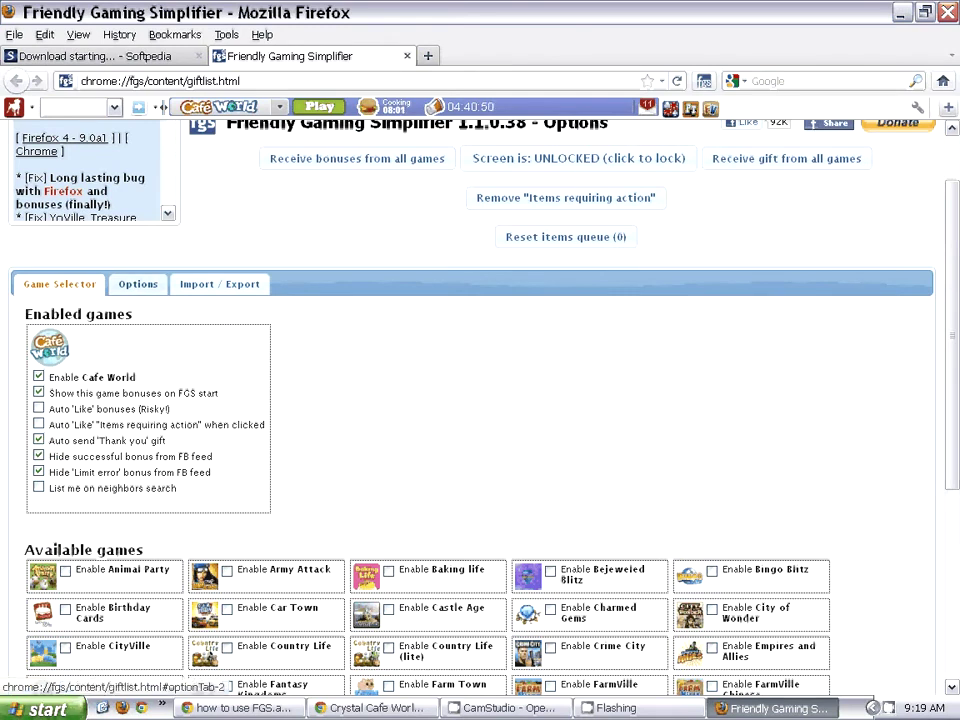
left_click(138, 284)
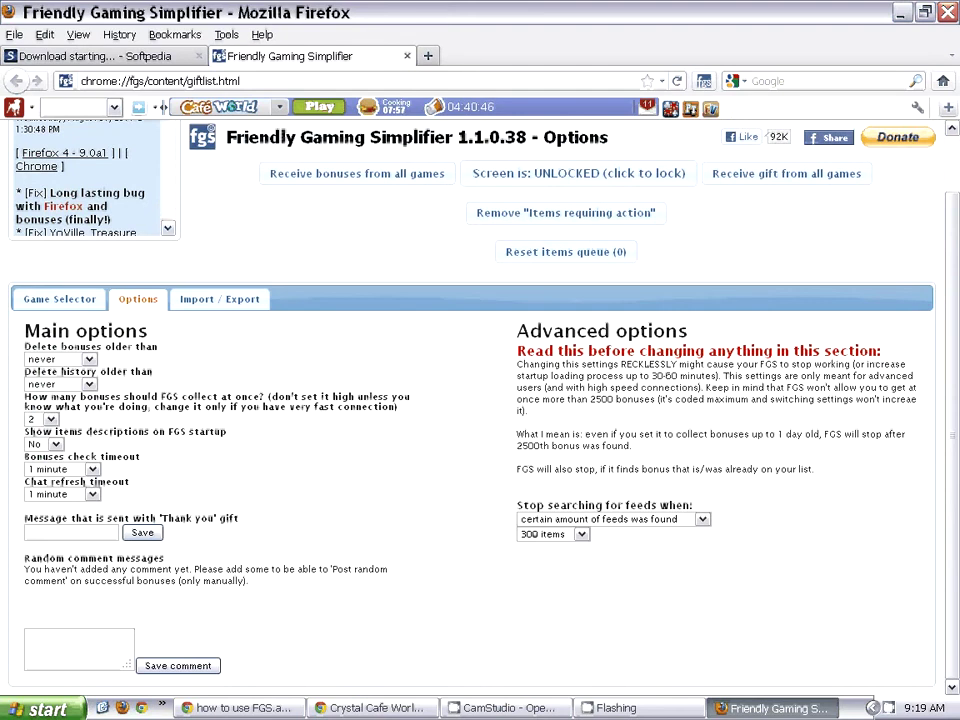
Never delete old bonuses, collect five bonuses at once, and show item descriptions at startup
left_click(60, 358)
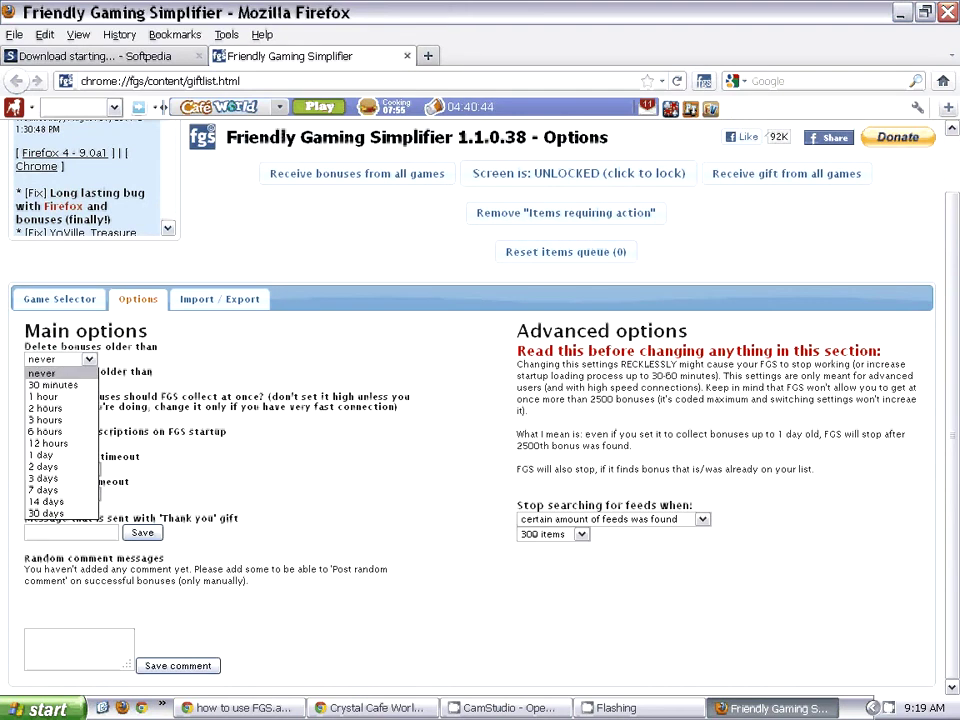
left_click(42, 373)
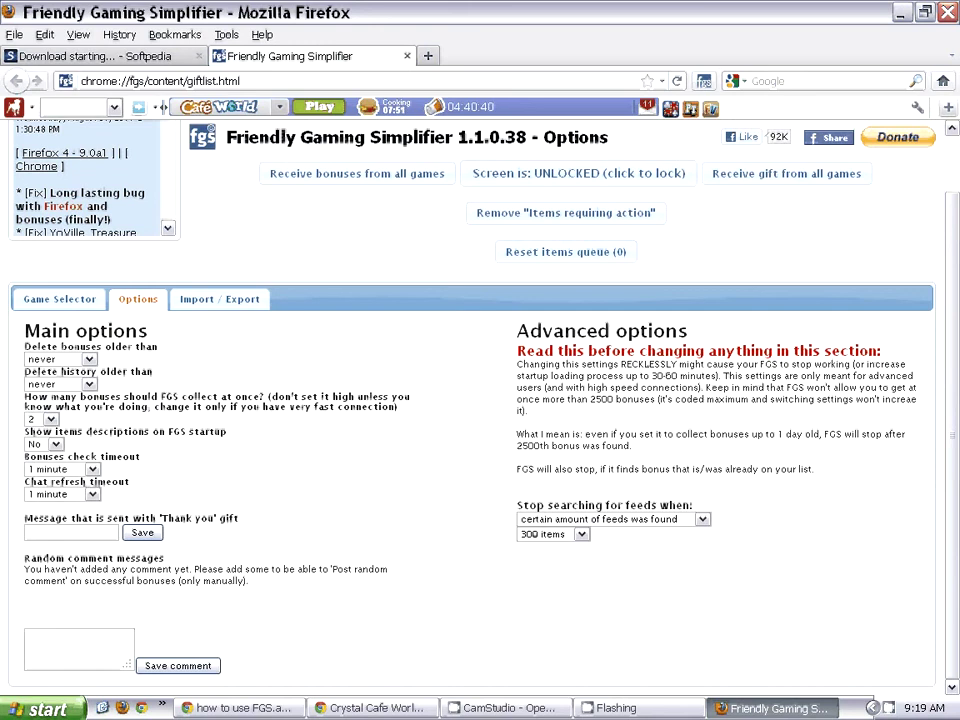
left_click(38, 419)
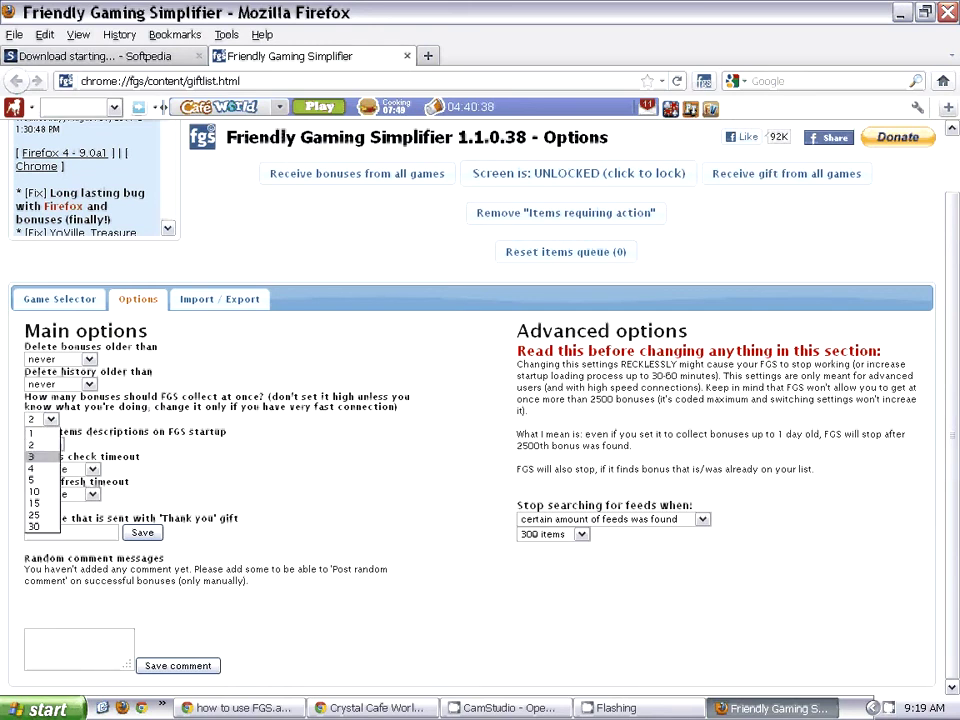
left_click(31, 479)
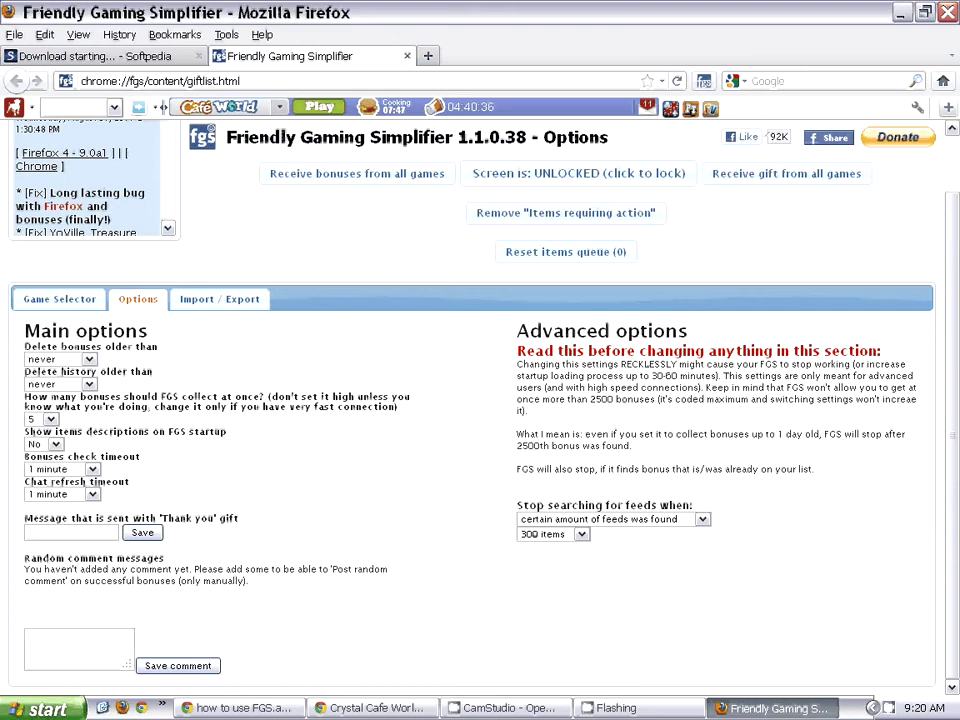
left_click(45, 444)
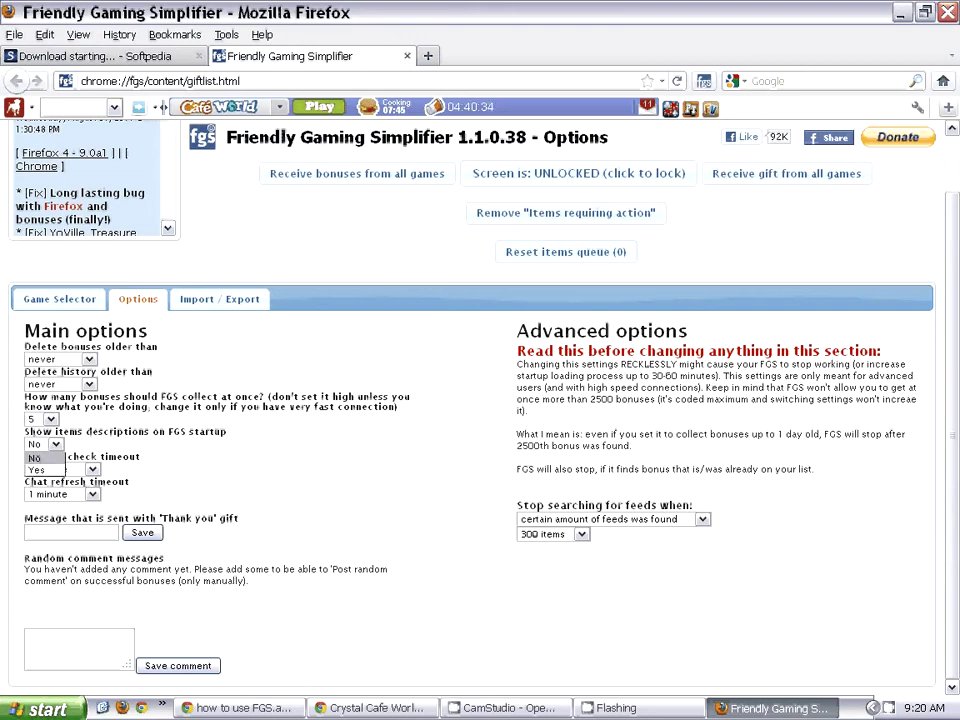
left_click(35, 469)
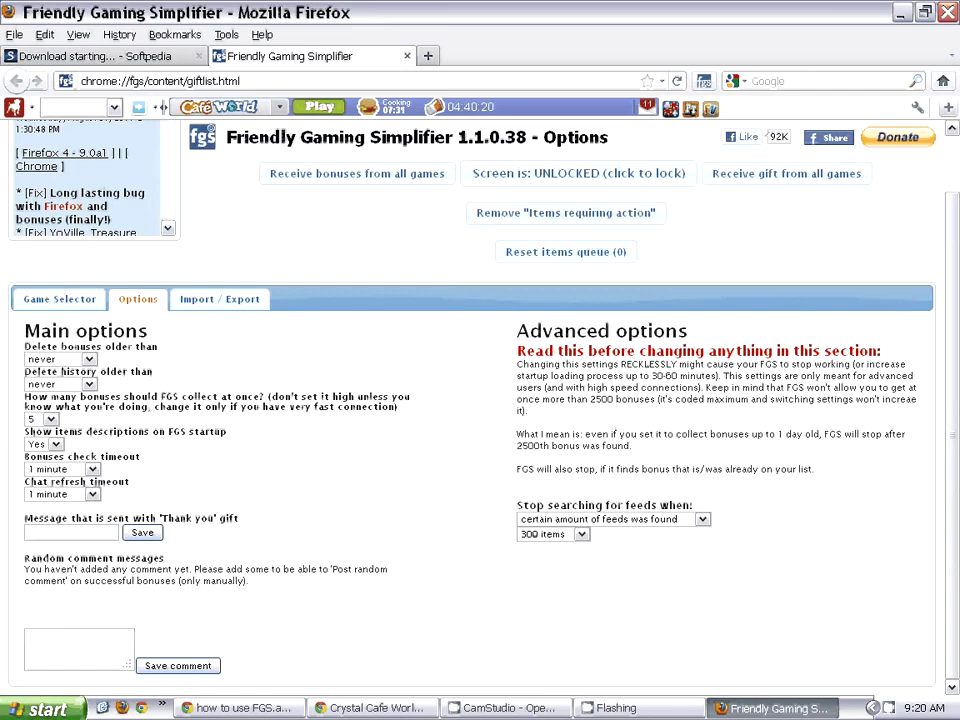
Set the bonuses check timeout to 30 seconds and chat refresh to 15 seconds
left_click(62, 469)
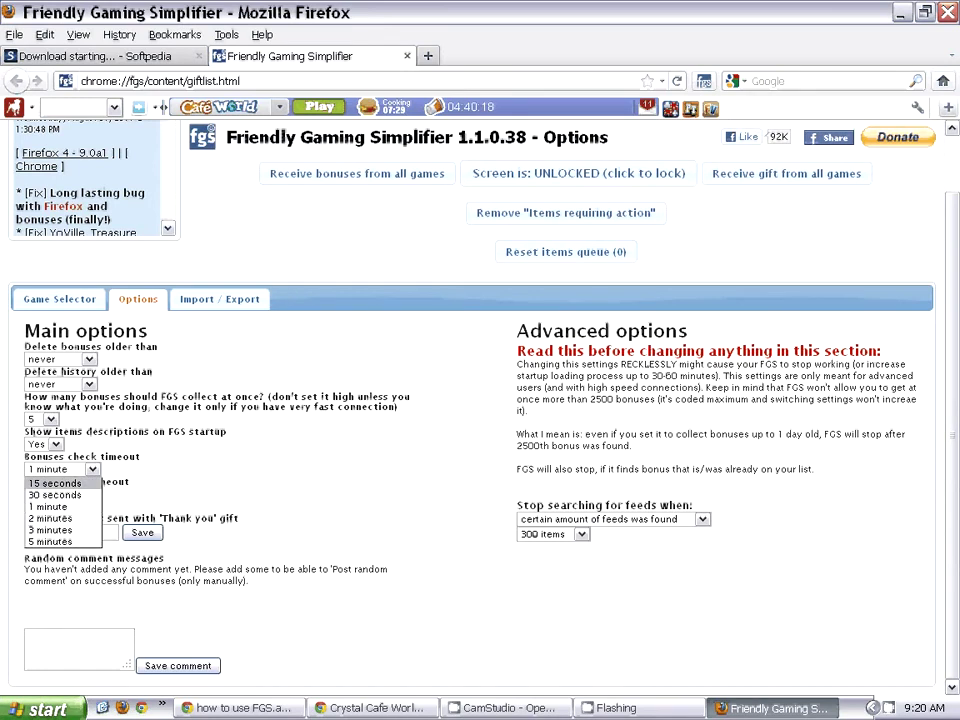
left_click(55, 495)
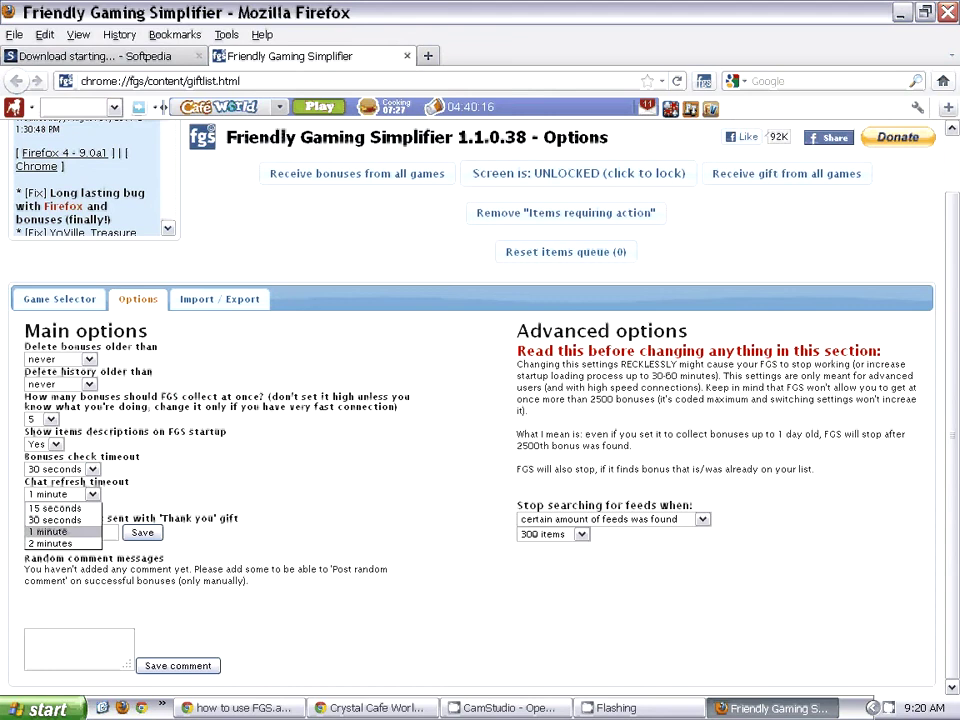
left_click(55, 508)
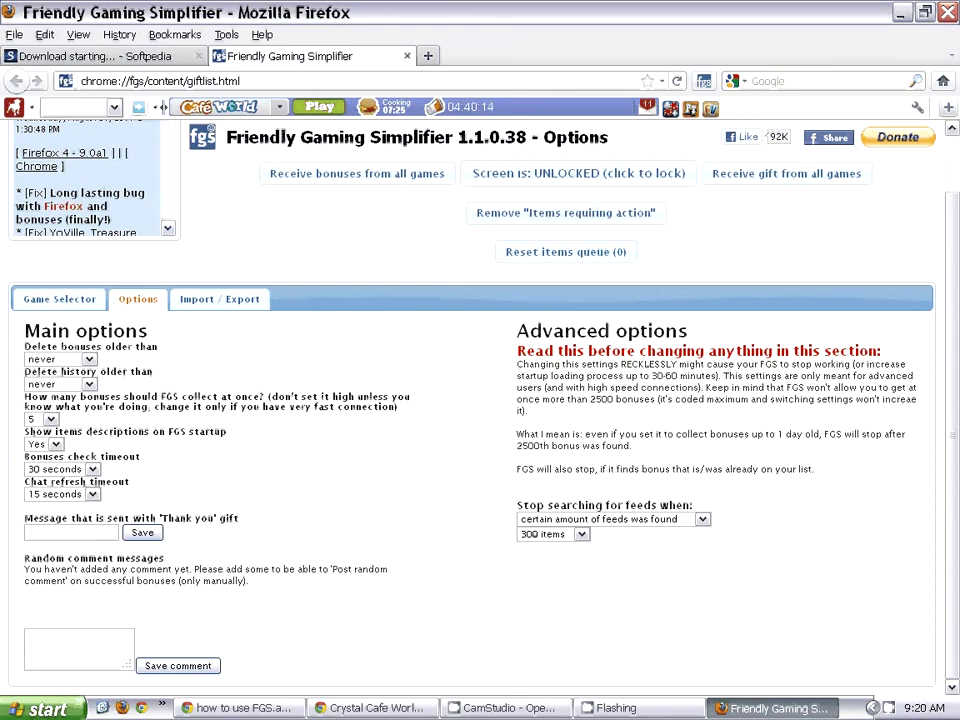
left_click(59, 299)
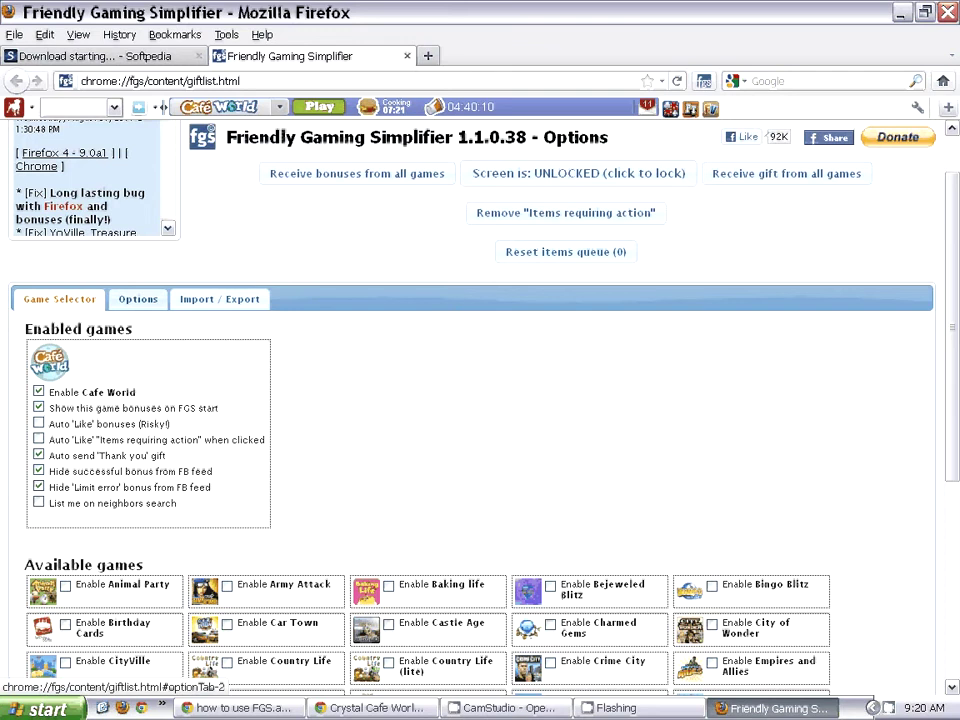
Open Cafe World's Gifts (14) tab and receive all pending gifts
scroll(138, 299, "up", 1)
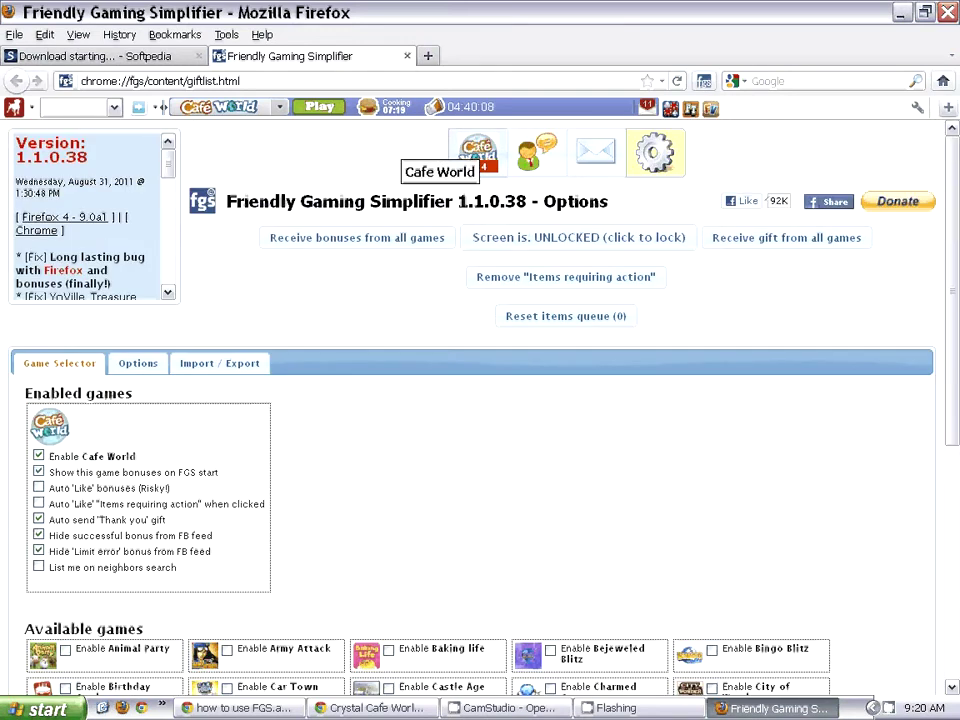
left_click(478, 152)
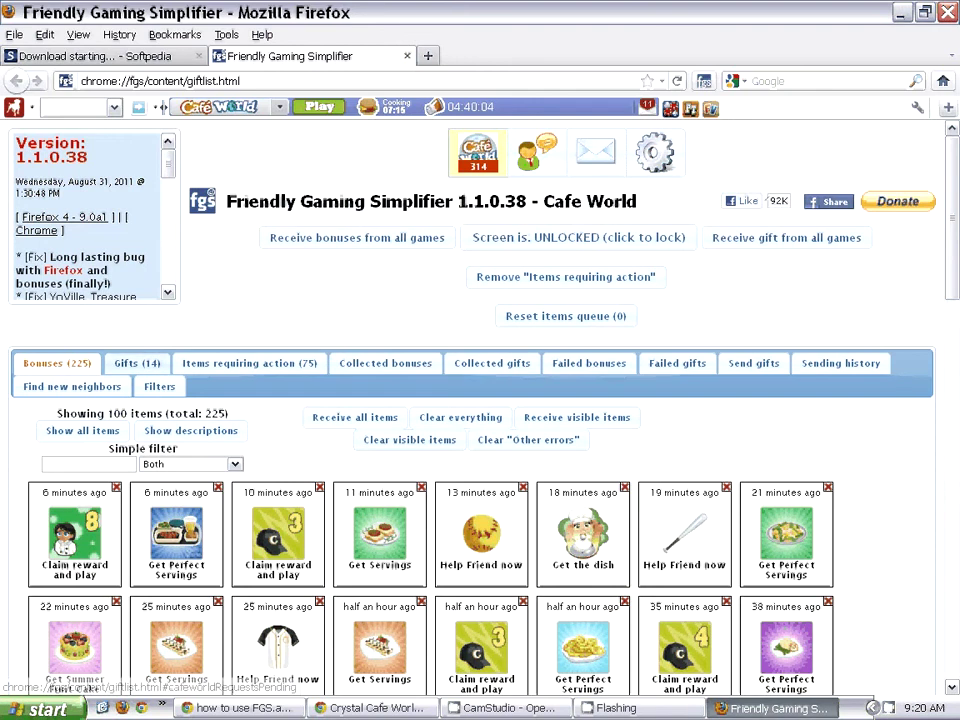
left_click(137, 363)
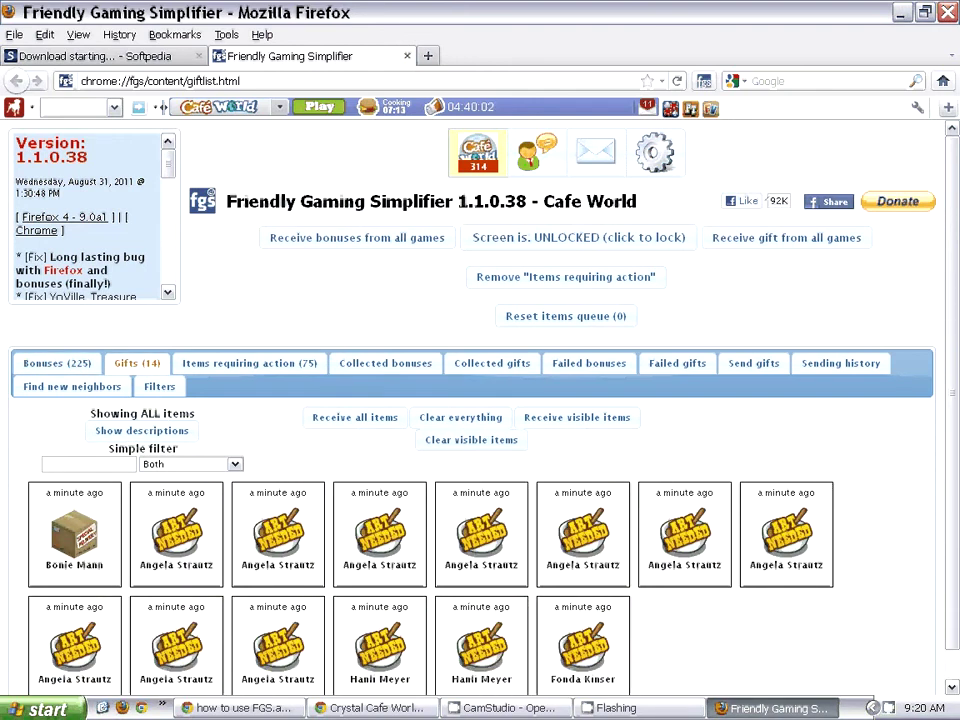
scroll(355, 417, "down", 1)
left_click(355, 386)
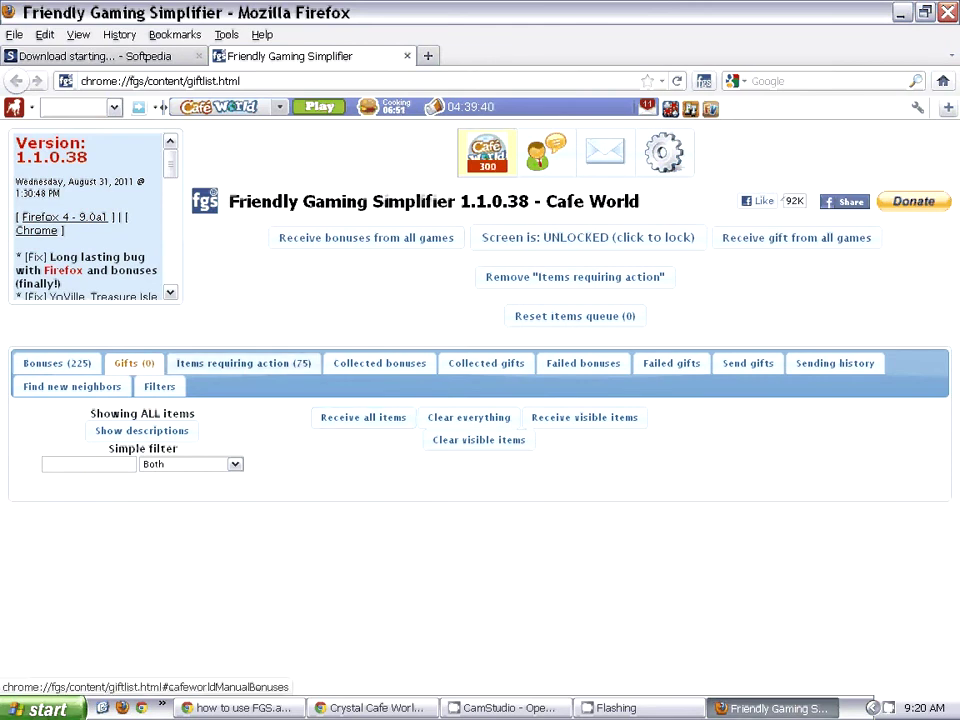
Open the Items requiring action (75) tab and scroll through the item grid and back up
left_click(243, 363)
scroll(480, 400, "down", 3)
scroll(480, 400, "down", 2)
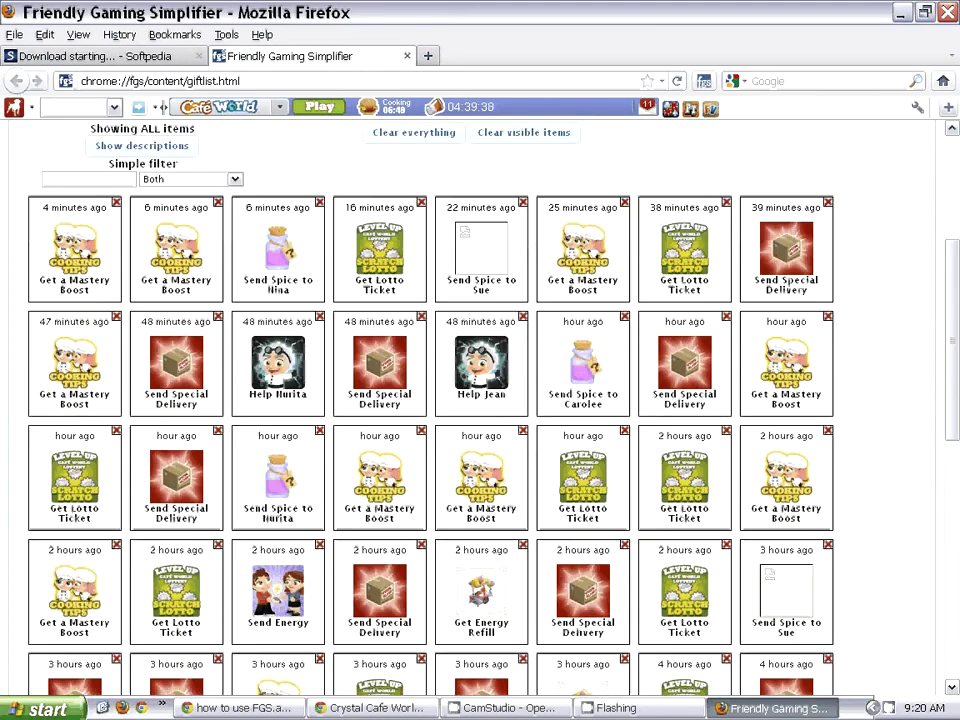
scroll(480, 400, "down", 2)
scroll(480, 400, "down", 3)
scroll(480, 400, "down", 2)
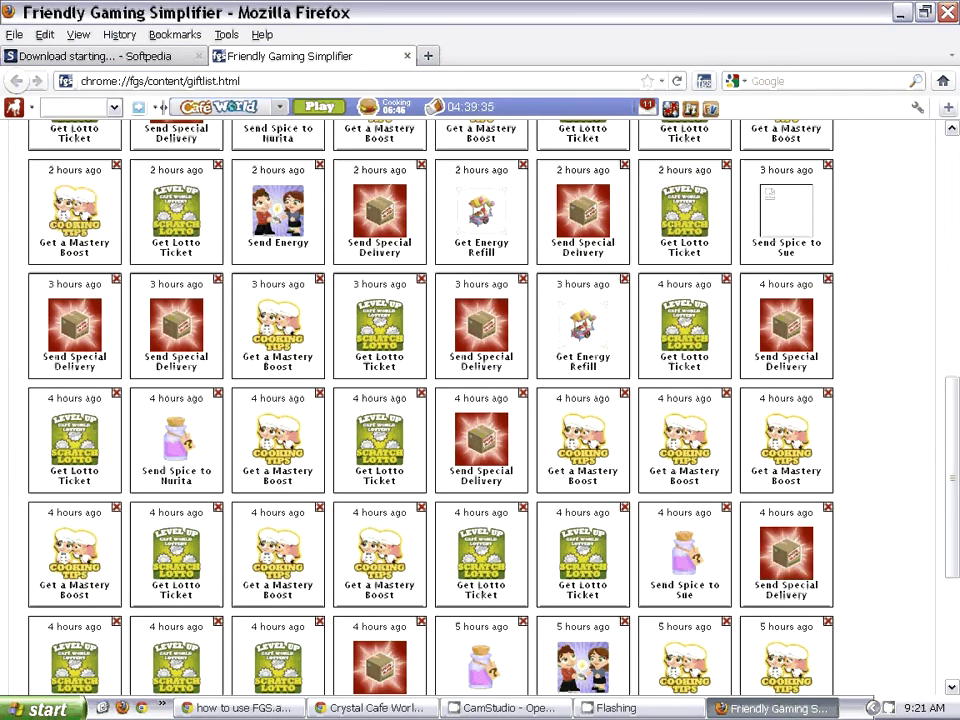
scroll(480, 400, "down", 2)
scroll(480, 400, "down", 4)
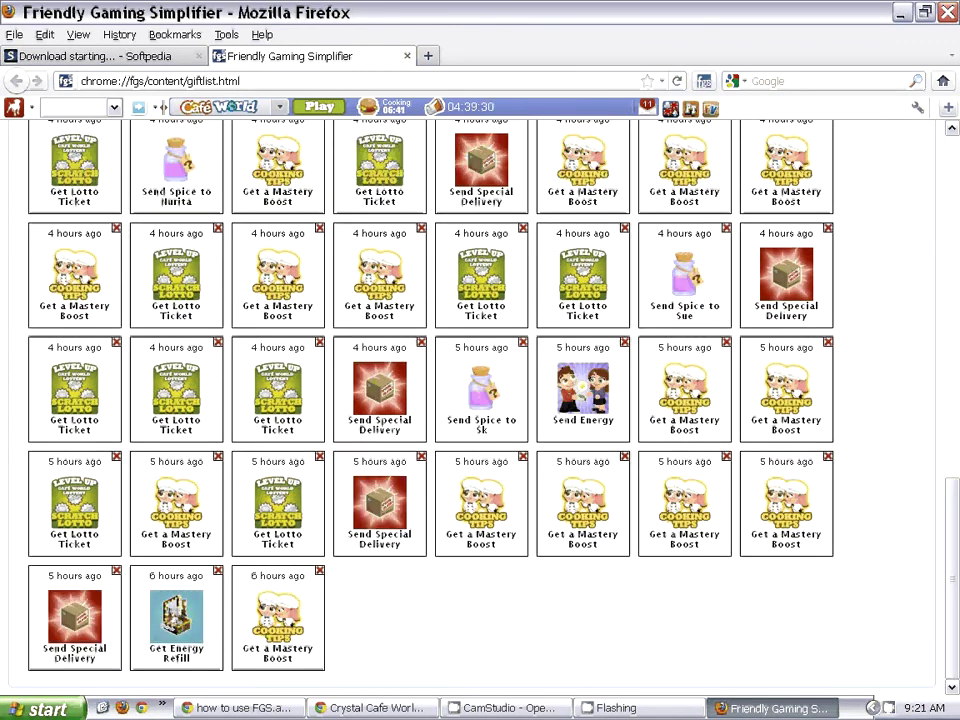
scroll(480, 400, "up", 10)
scroll(480, 400, "up", 9)
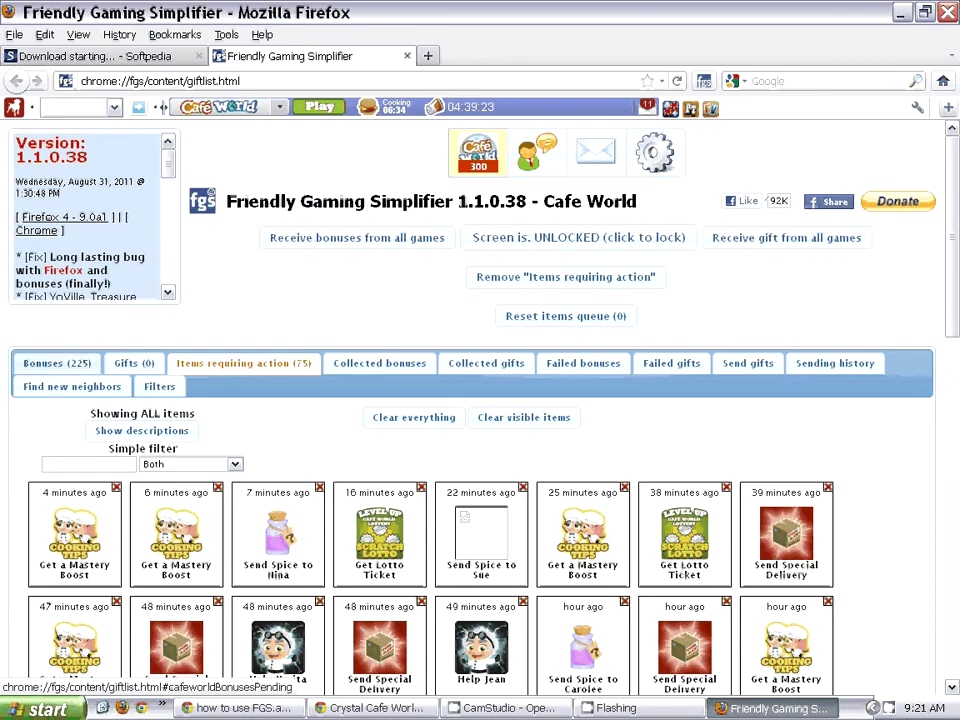
Open the Bonuses (225) tab and receive all Cafe World bonuses
left_click(57, 363)
left_click(354, 417)
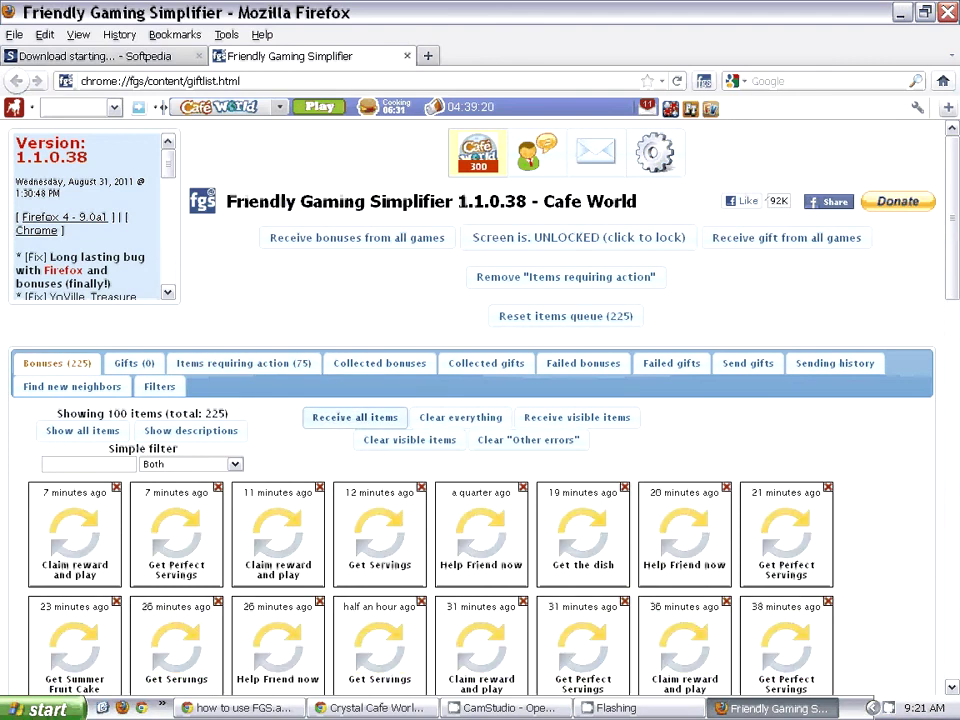
scroll(480, 400, "down", 4)
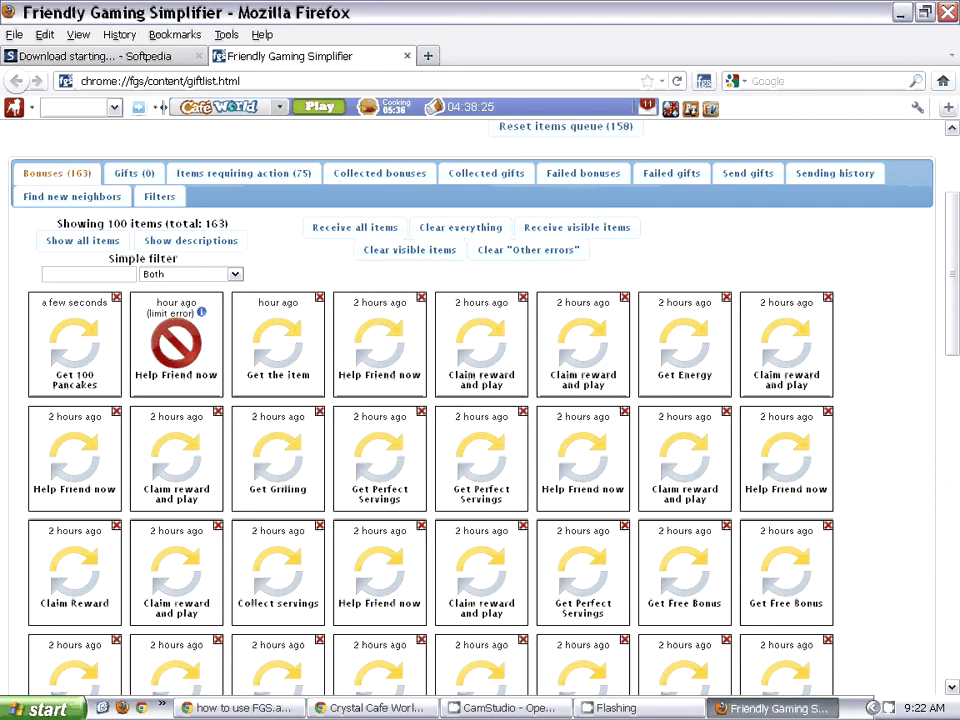
Wait at the page top while bonuses collect down to 125, then bring up CamStudio
scroll(480, 400, "up", 4)
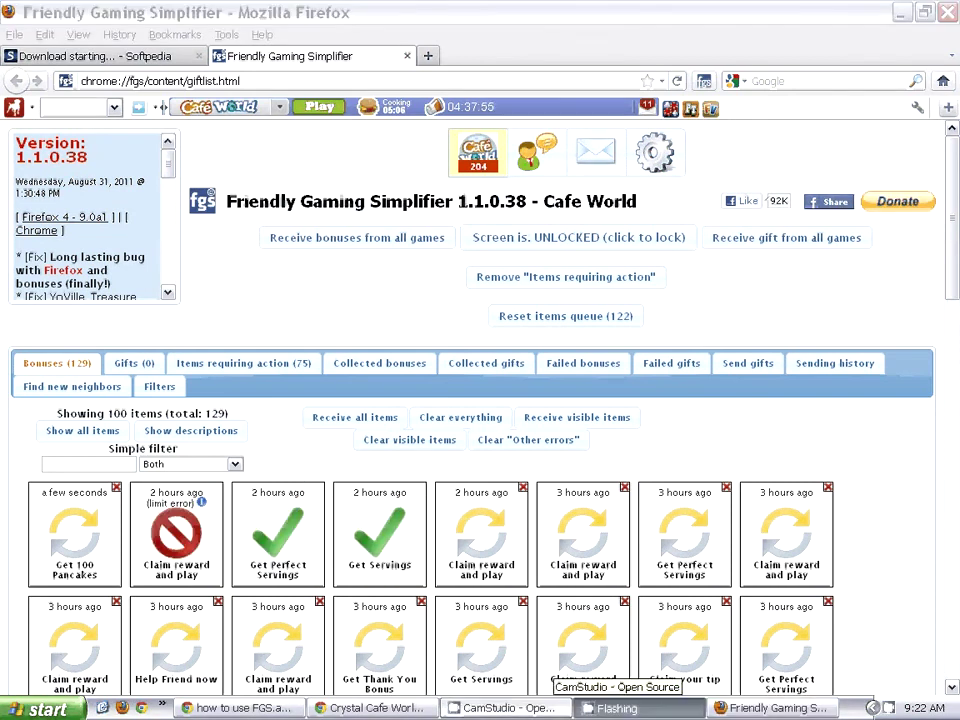
left_click(545, 708)
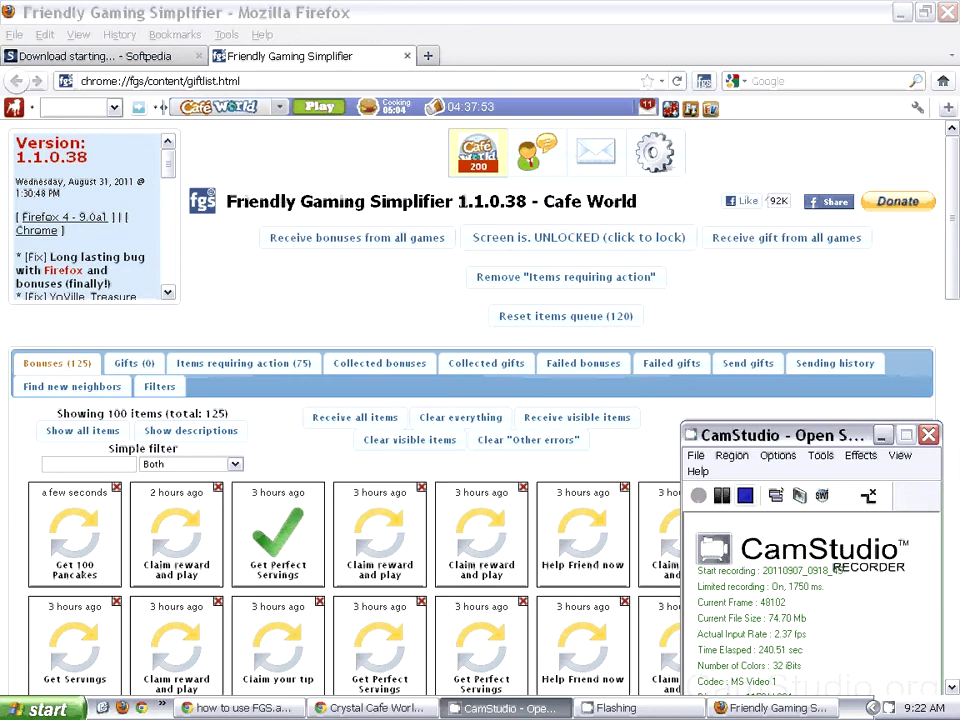